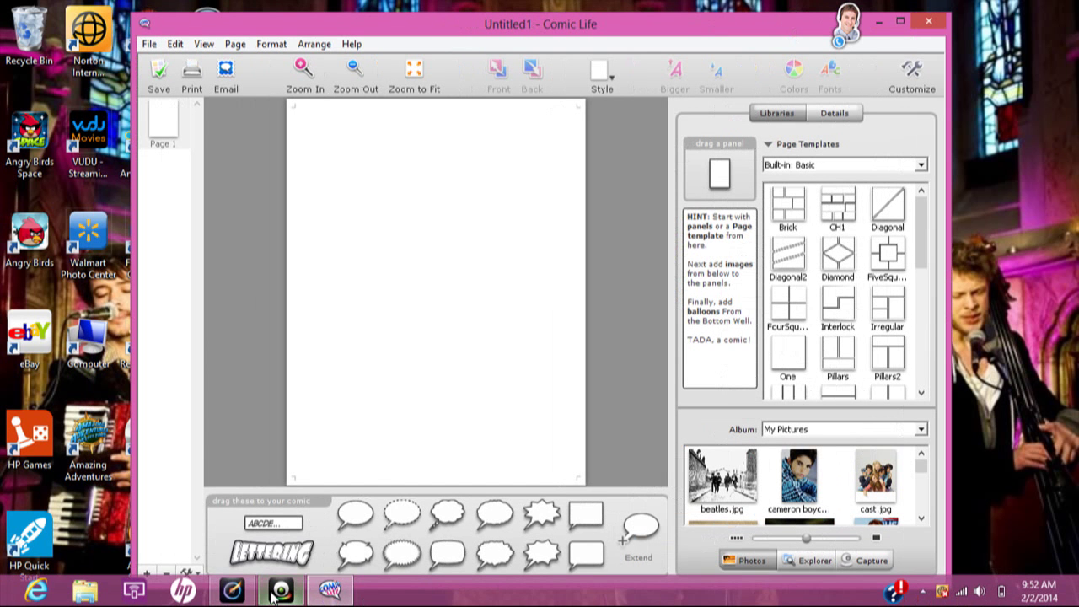
Apply the Brick page template to the blank page, giving six empty panels in three rows
{"action": "mouse_move", "coordinate": [271, 592]}
{"action": "mouse_move", "coordinate": [274, 523]}
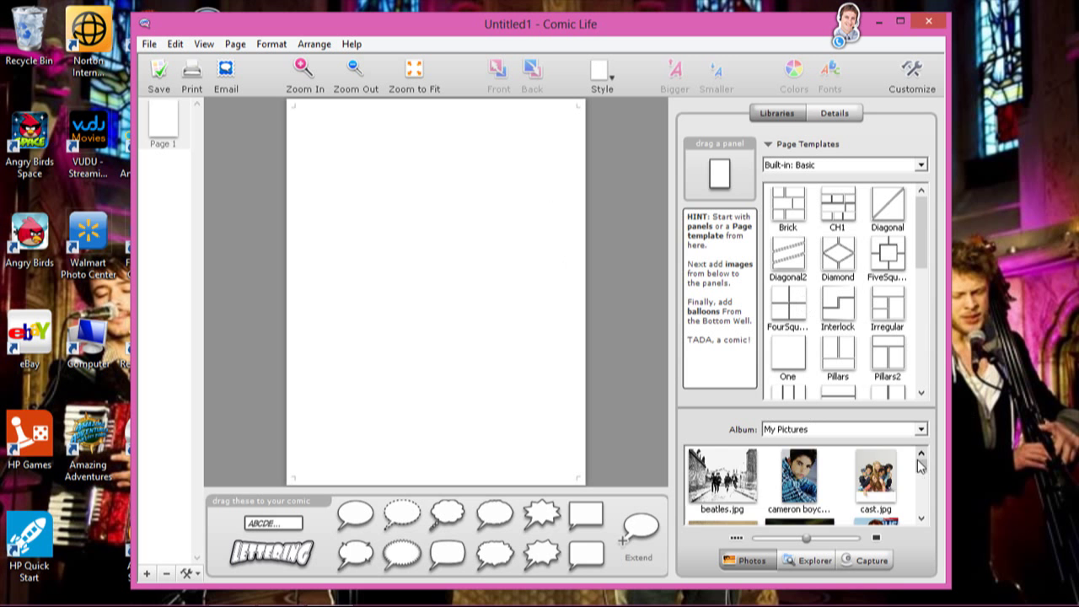
{"action": "scroll", "coordinate": [923, 460], "scroll_direction": "down", "scroll_amount": 4}
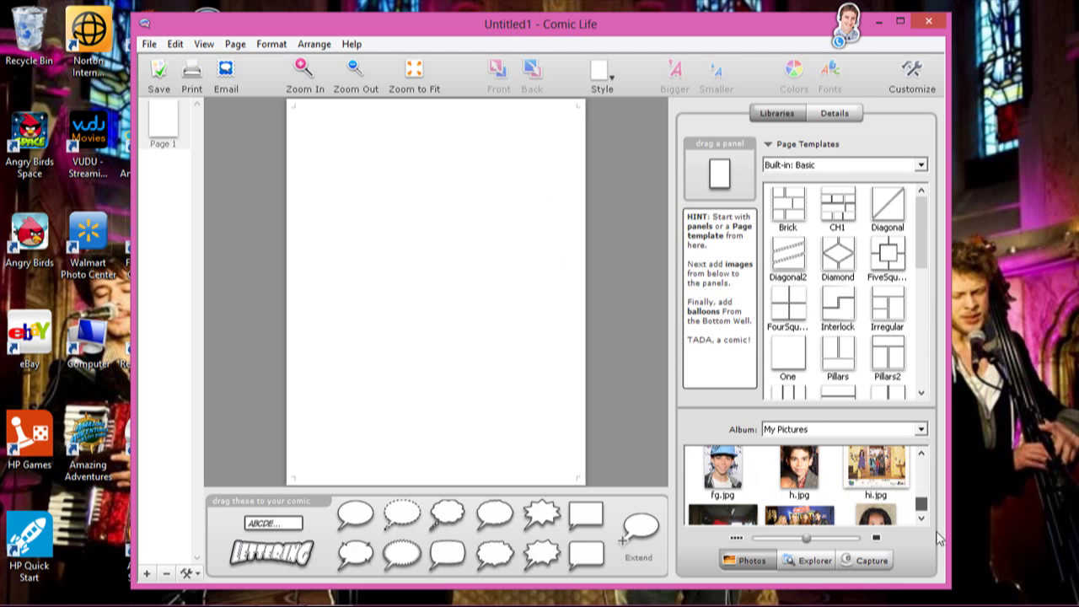
{"action": "scroll", "coordinate": [922, 506], "scroll_direction": "down", "scroll_amount": 2}
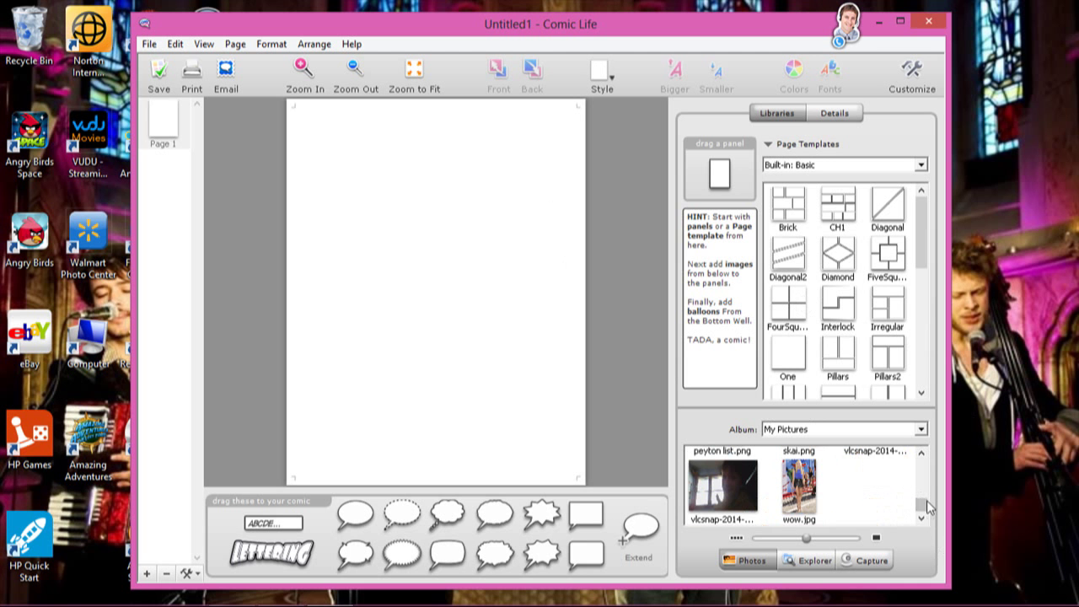
{"action": "scroll", "coordinate": [924, 503], "scroll_direction": "up", "scroll_amount": 1}
{"action": "scroll", "coordinate": [924, 503], "scroll_direction": "down", "scroll_amount": 1}
{"action": "left_click_drag", "start_coordinate": [922, 505], "coordinate": [930, 462]}
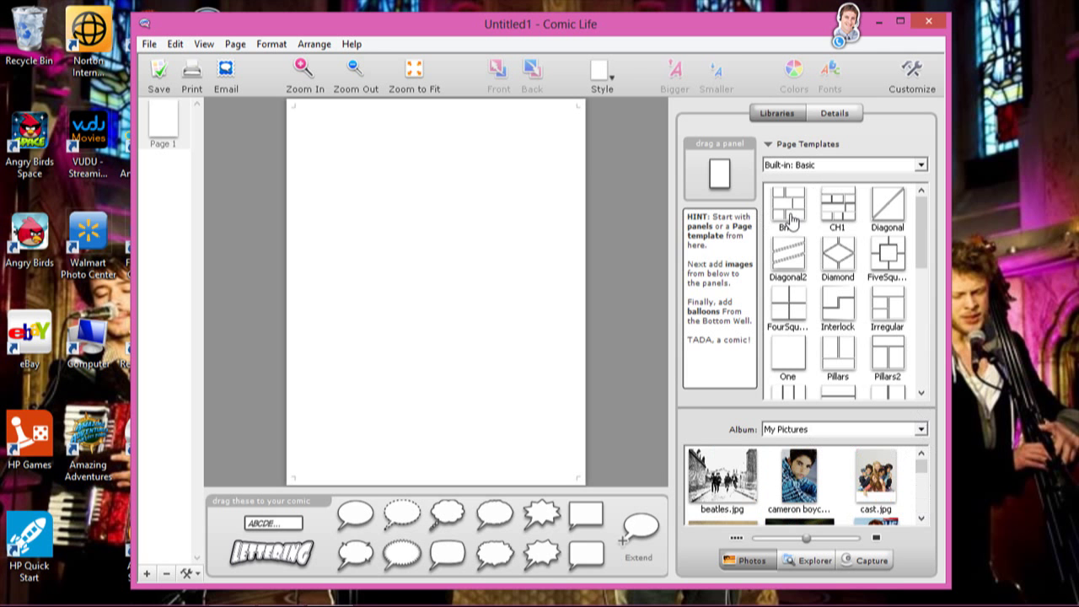
{"action": "left_click_drag", "start_coordinate": [791, 220], "coordinate": [438, 353]}
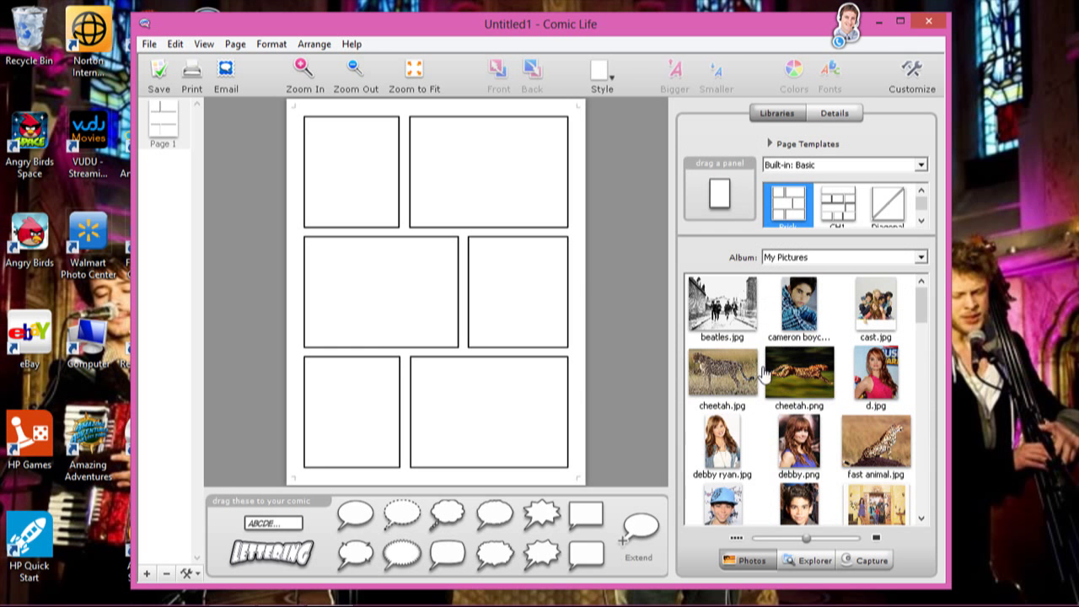
Place the running, standing and sitting cheetah photos in three panels, stretching the standing one to fill
{"action": "left_click_drag", "start_coordinate": [764, 371], "coordinate": [354, 203]}
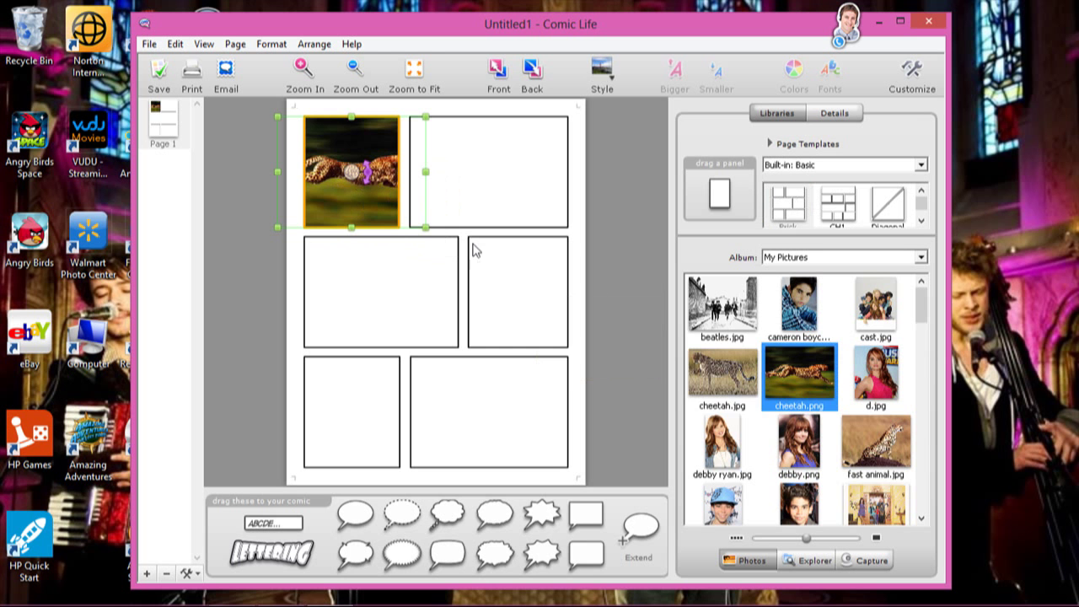
{"action": "left_click_drag", "start_coordinate": [725, 378], "coordinate": [487, 184]}
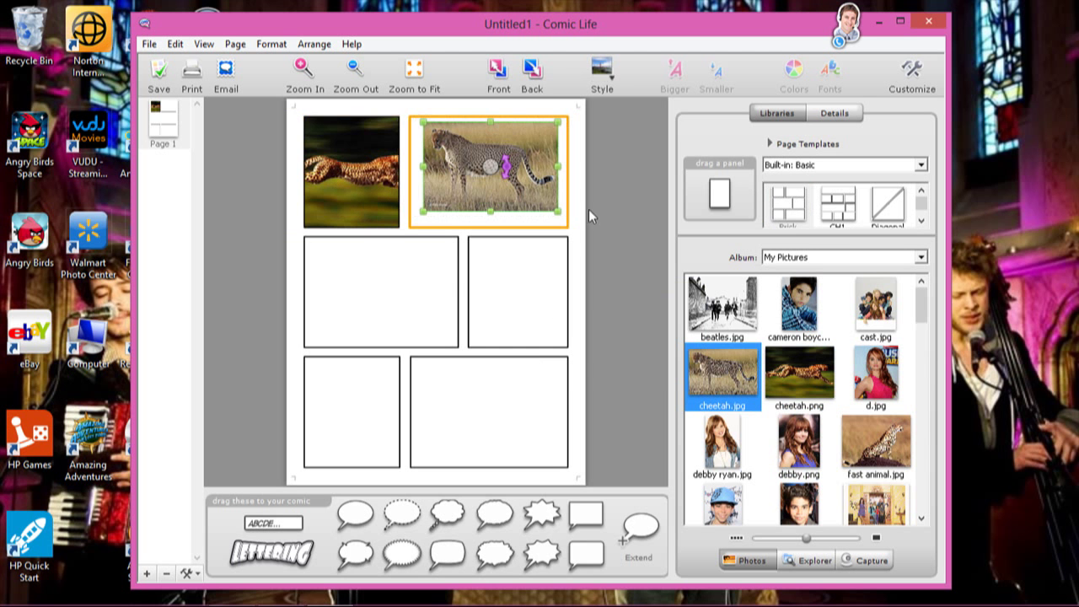
{"action": "mouse_move", "coordinate": [423, 211]}
{"action": "left_mouse_down"}
{"action": "mouse_move", "coordinate": [398, 233]}
{"action": "mouse_move", "coordinate": [411, 217]}
{"action": "left_mouse_up"}
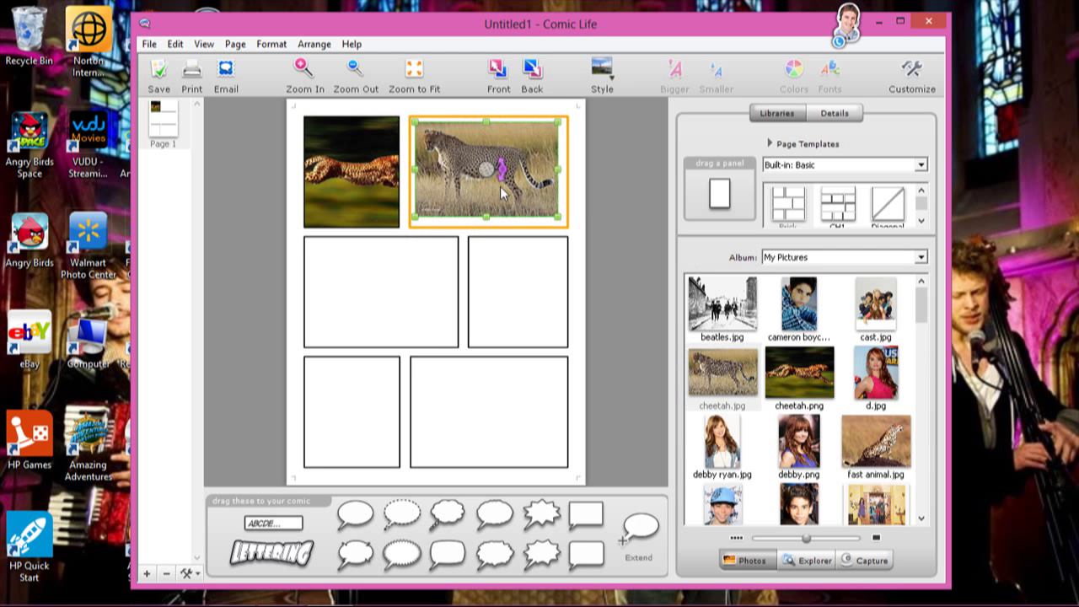
{"action": "left_click_drag", "start_coordinate": [566, 125], "coordinate": [575, 135]}
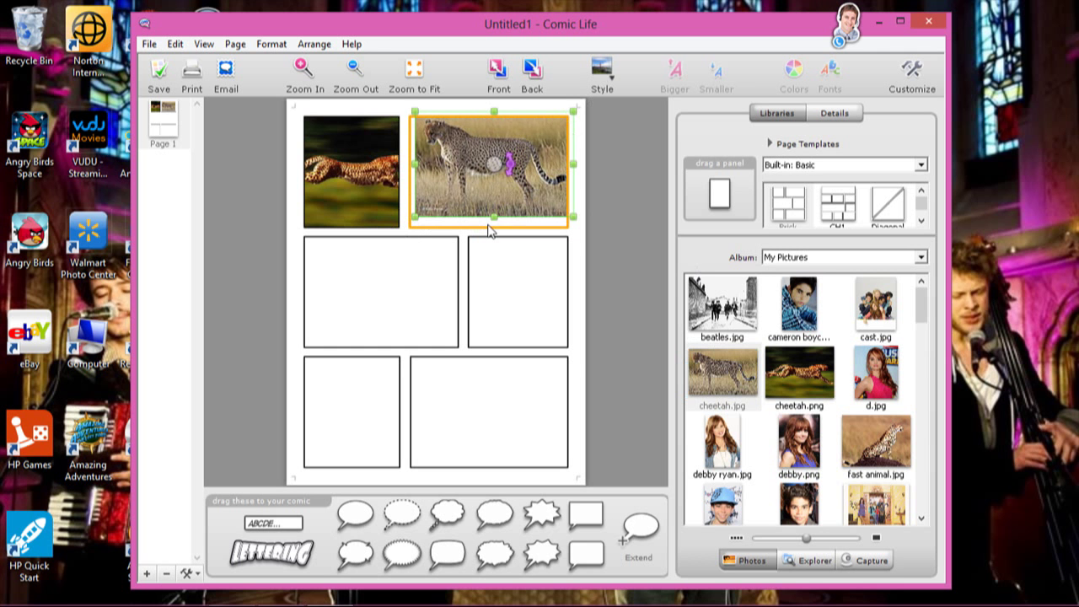
{"action": "left_click_drag", "start_coordinate": [490, 232], "coordinate": [495, 229]}
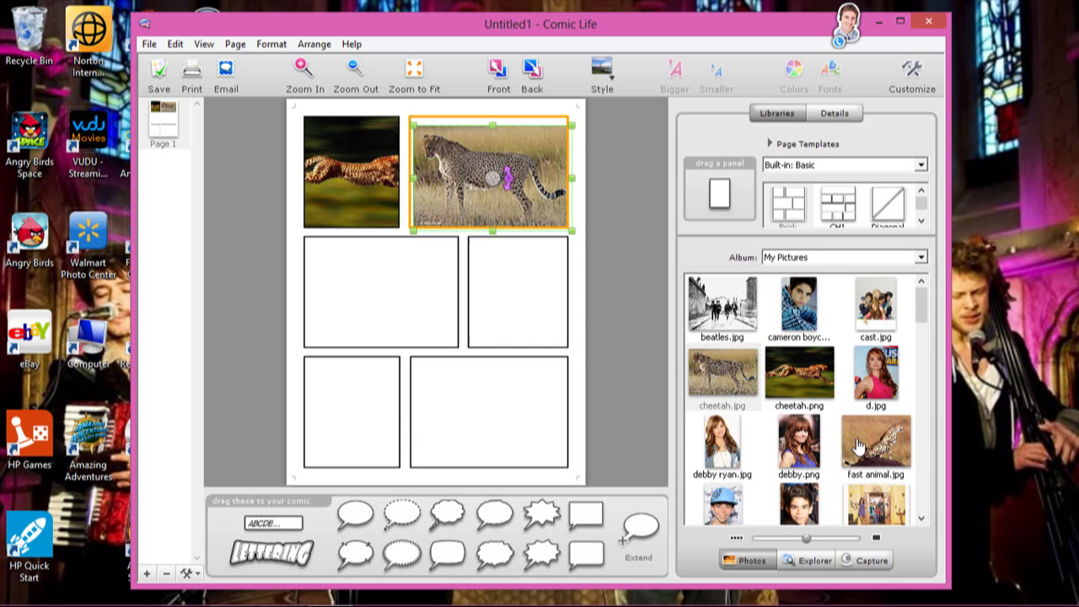
{"action": "left_click_drag", "start_coordinate": [875, 447], "coordinate": [410, 294]}
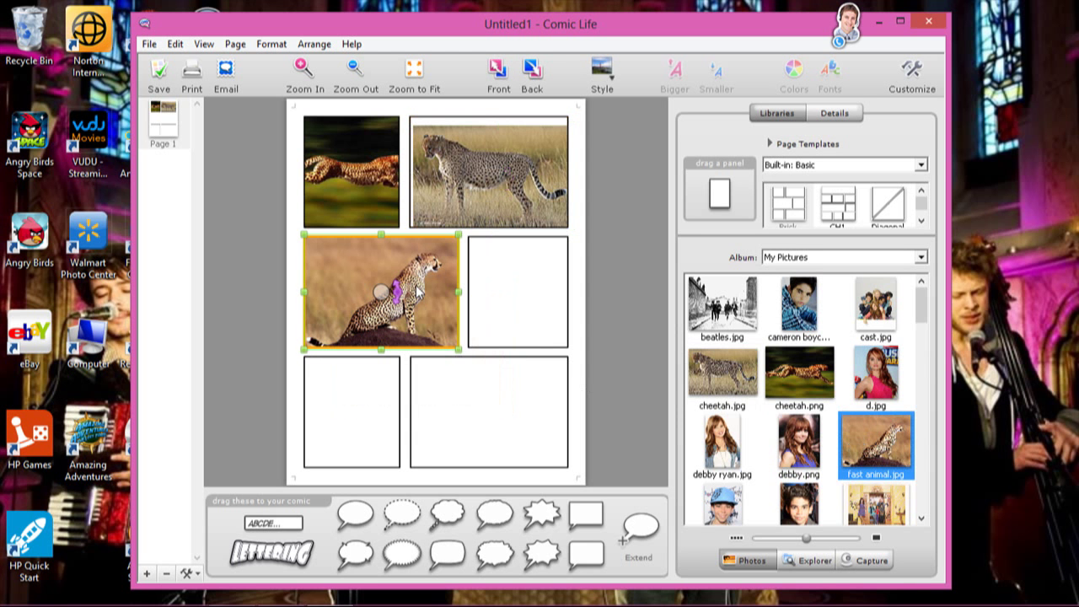
{"action": "left_click_drag", "start_coordinate": [913, 305], "coordinate": [918, 307]}
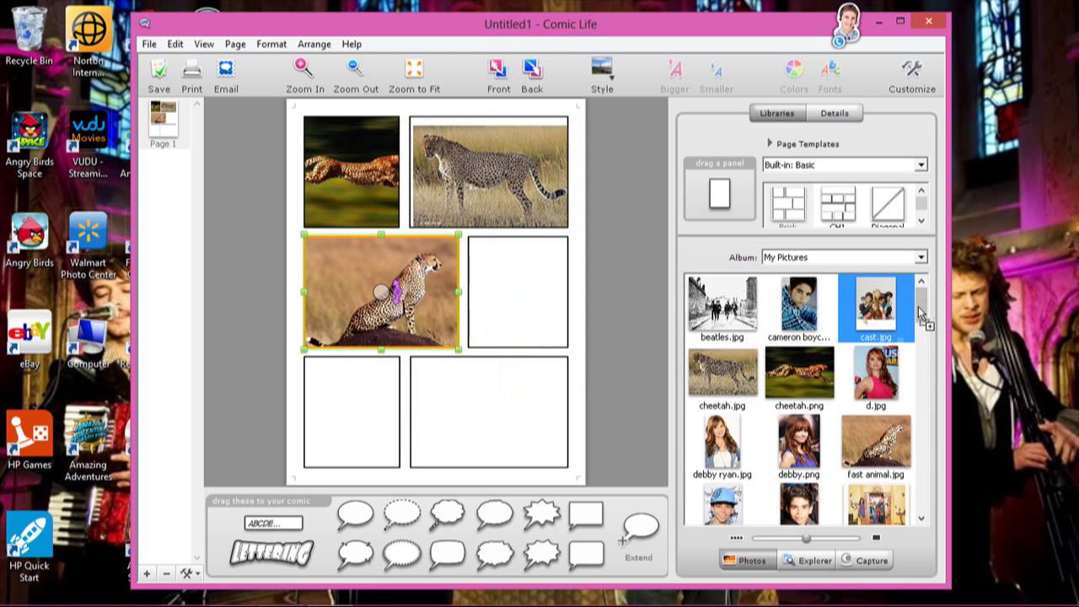
Keep the My Pictures album and place beatles.jpg in the middle-right panel
{"action": "left_click", "coordinate": [922, 257]}
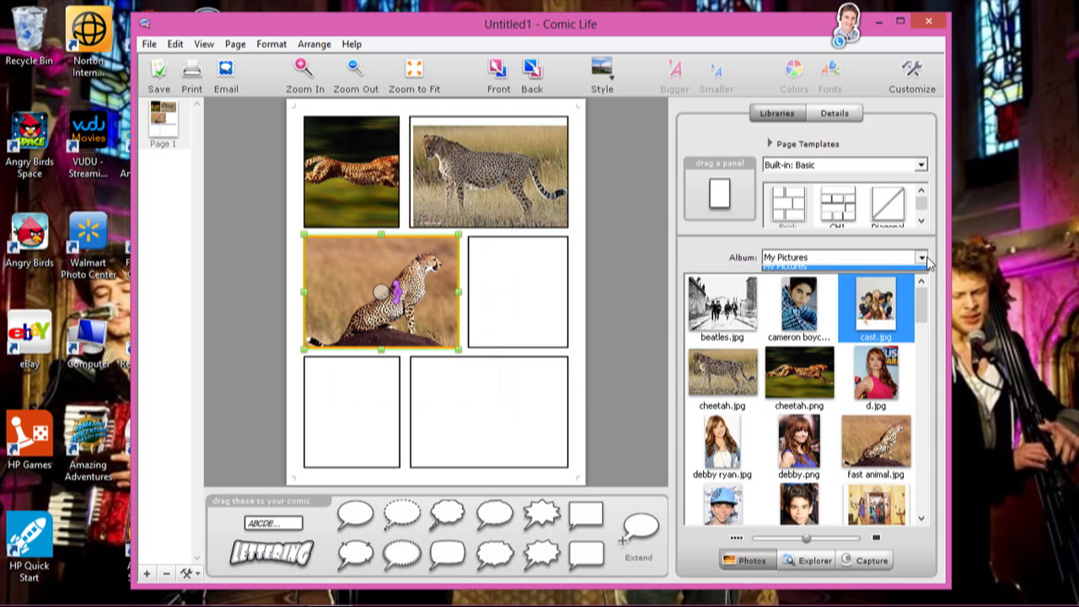
{"action": "left_click", "coordinate": [742, 329]}
{"action": "left_click_drag", "start_coordinate": [743, 308], "coordinate": [523, 315]}
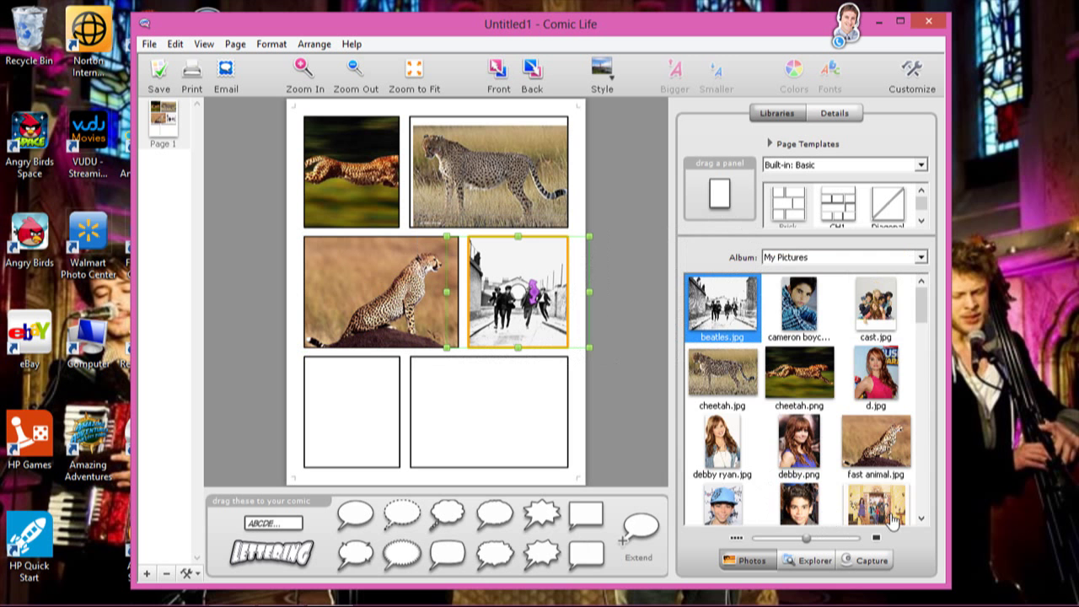
Place the vlcsnap image in the bottom-left panel and add a caption box to the top-left panel
{"action": "scroll", "coordinate": [885, 386], "scroll_direction": "down", "scroll_amount": 10}
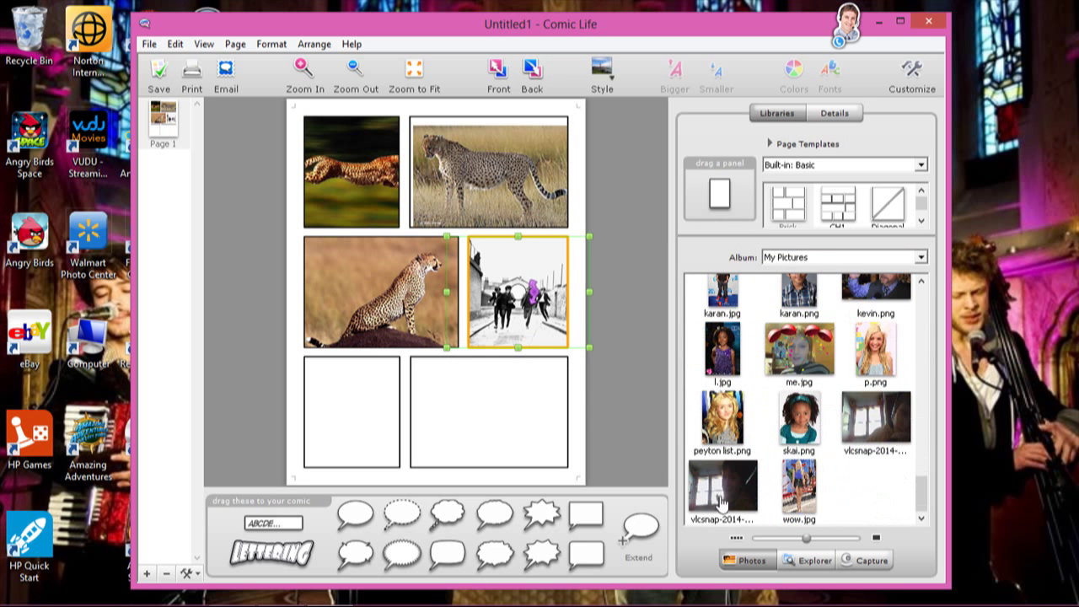
{"action": "left_click_drag", "start_coordinate": [722, 497], "coordinate": [369, 426]}
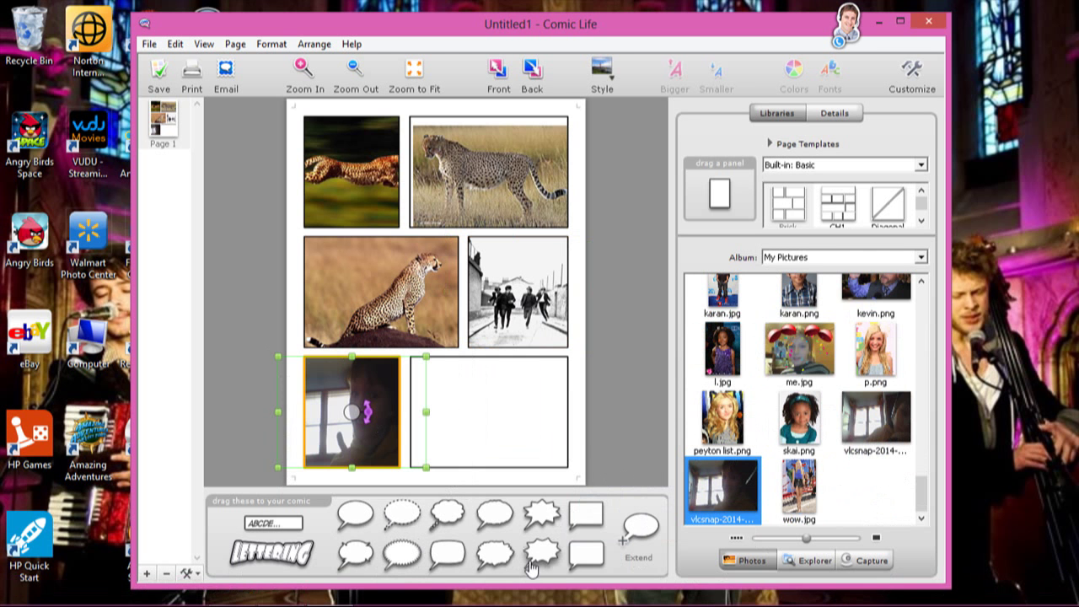
{"action": "left_click_drag", "start_coordinate": [272, 524], "coordinate": [365, 209]}
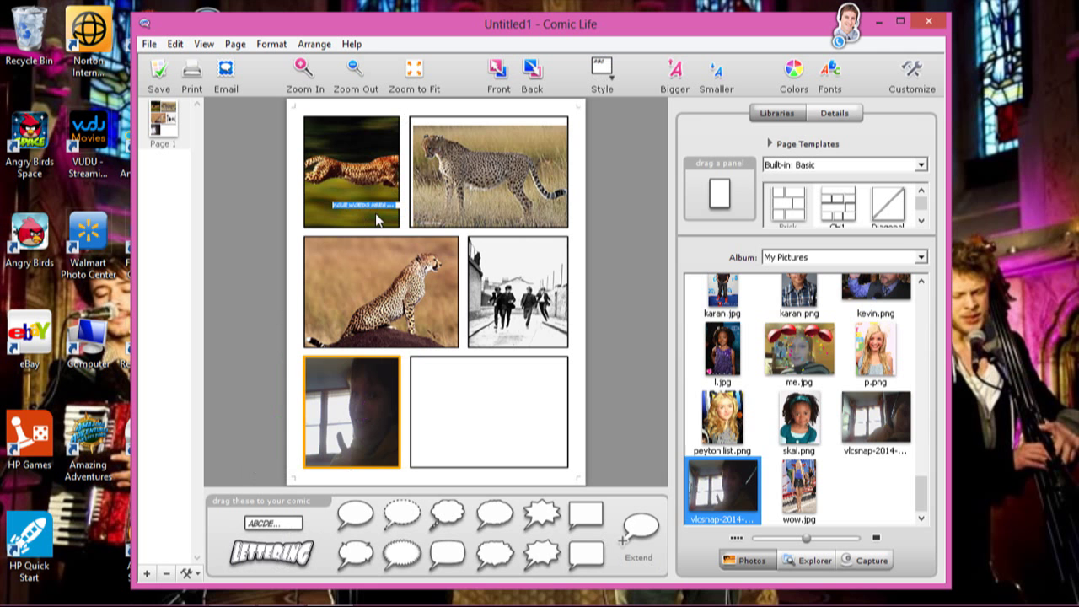
Replace the top-left caption's placeholder text with 'A Cheetah is veryfast'
{"action": "double_click", "coordinate": [342, 208]}
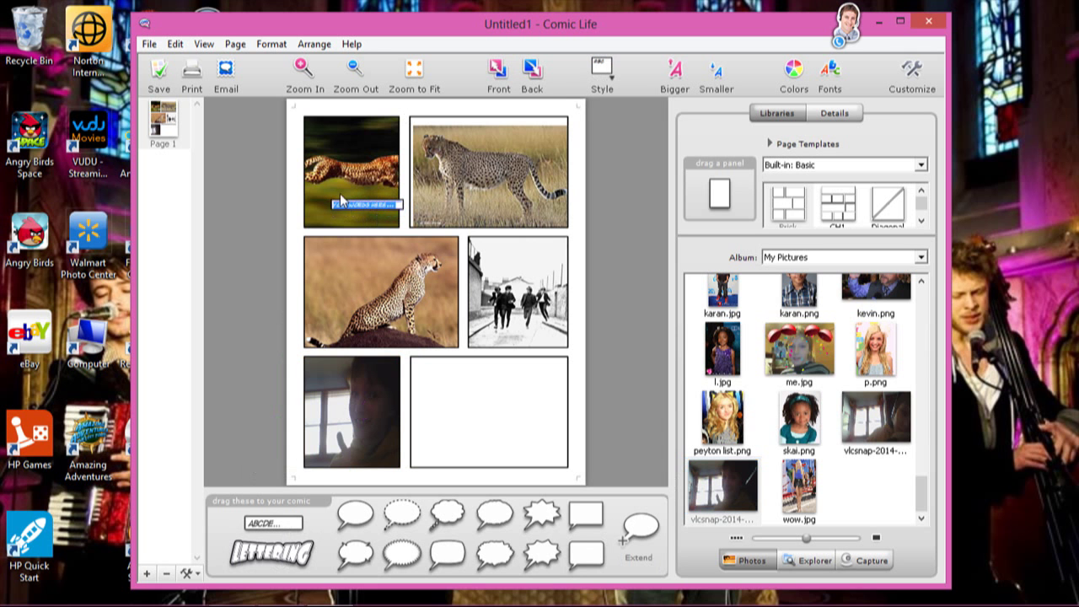
{"action": "key", "text": "BackSpace"}
{"action": "type", "text": "A"}
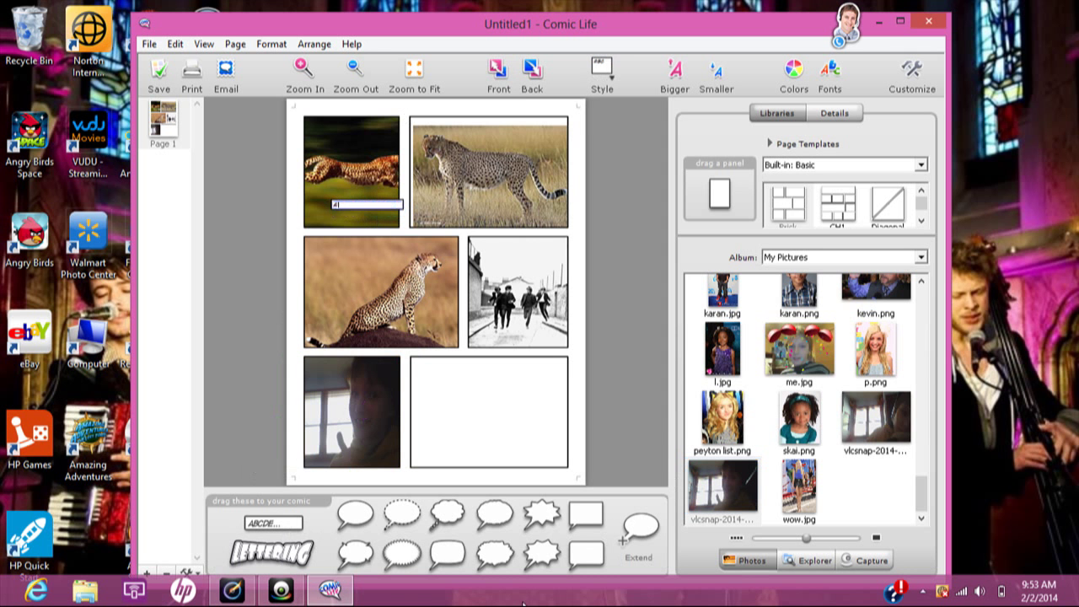
{"action": "type", "text": " Cheetah is veryfast"}
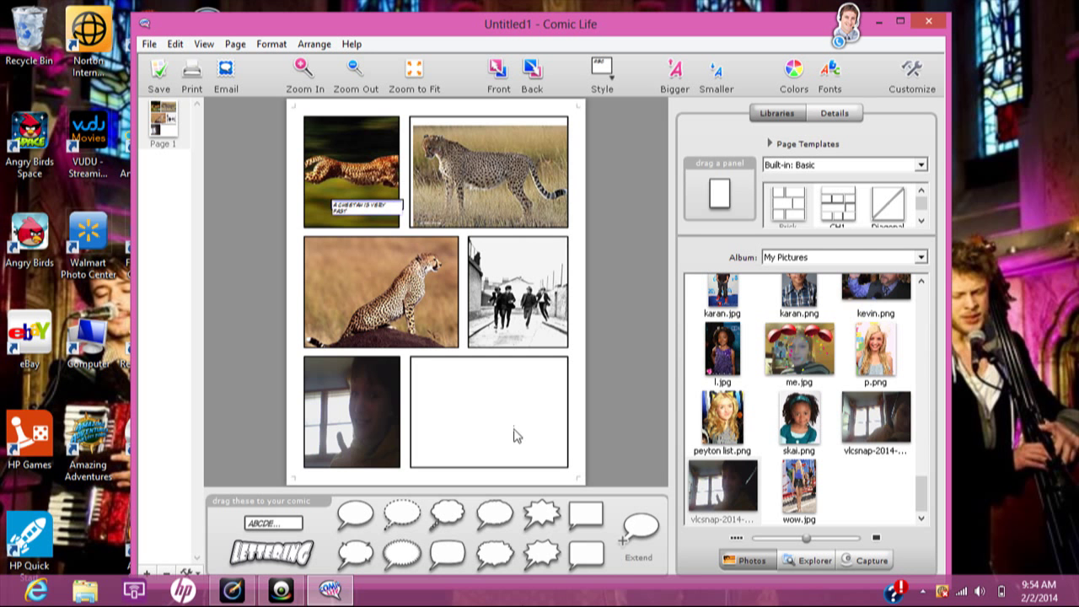
{"action": "left_click", "coordinate": [473, 194]}
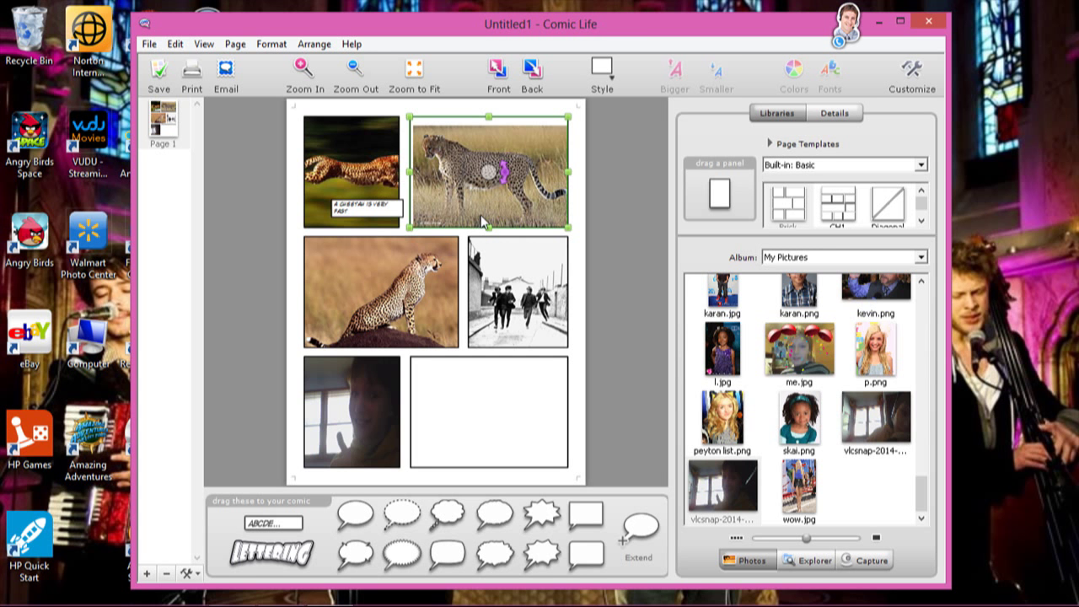
Add a caption to the standing cheetah panel and type 'IT HAS A LOT OF BLACK SPOTS'
{"action": "left_click_drag", "start_coordinate": [274, 525], "coordinate": [506, 198]}
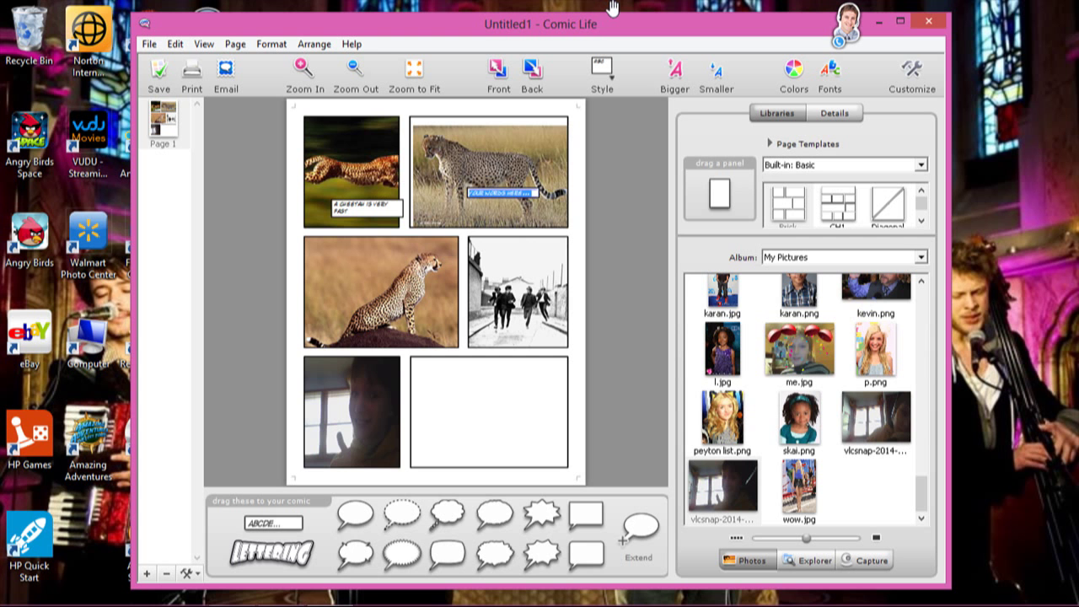
{"action": "key", "text": "BackSpace"}
{"action": "type", "text": "H"}
{"action": "type", "text": "T HAS"}
{"action": "type", "text": " A LOT"}
{"action": "type", "text": " O"}
{"action": "type", "text": "F"}
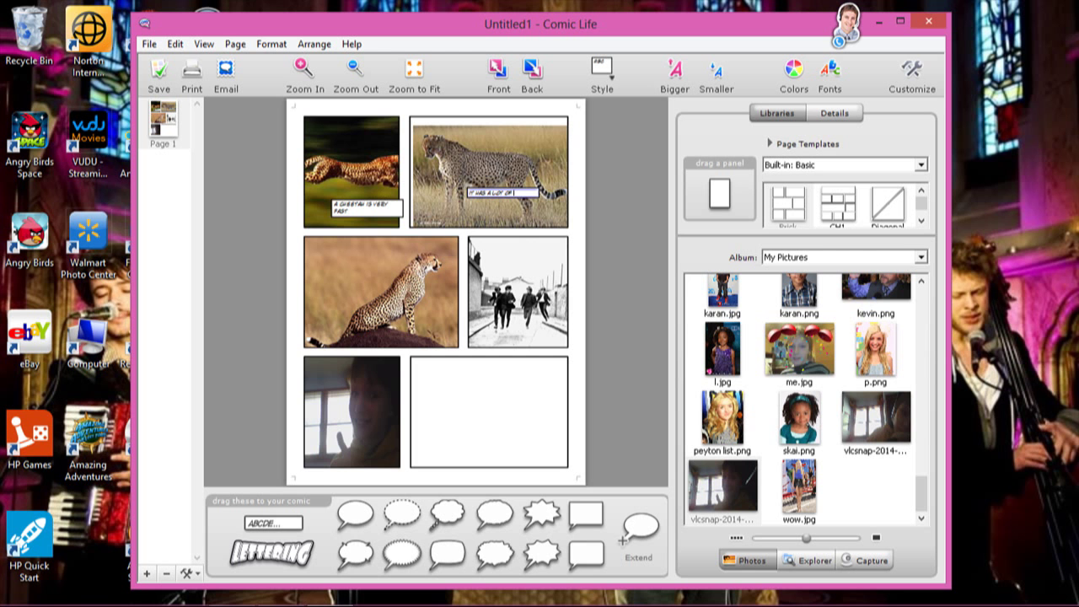
{"action": "type", "text": " BLACK! SPOTS"}
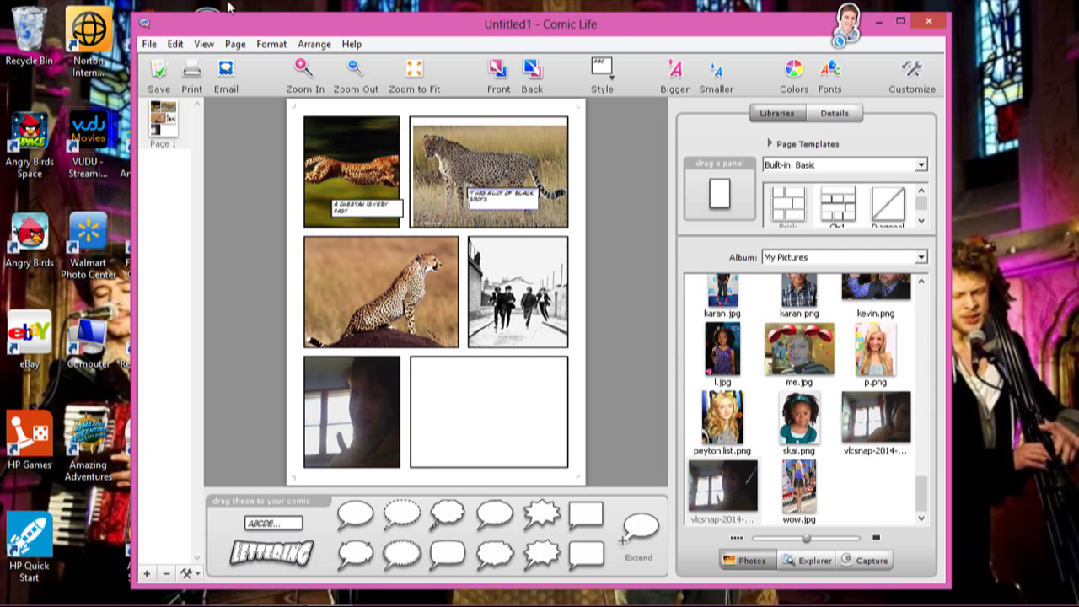
Place styled 'IT SITS' lettering on the sitting-cheetah panel using the Lettering item
{"action": "left_click", "coordinate": [417, 284]}
{"action": "left_click", "coordinate": [427, 299]}
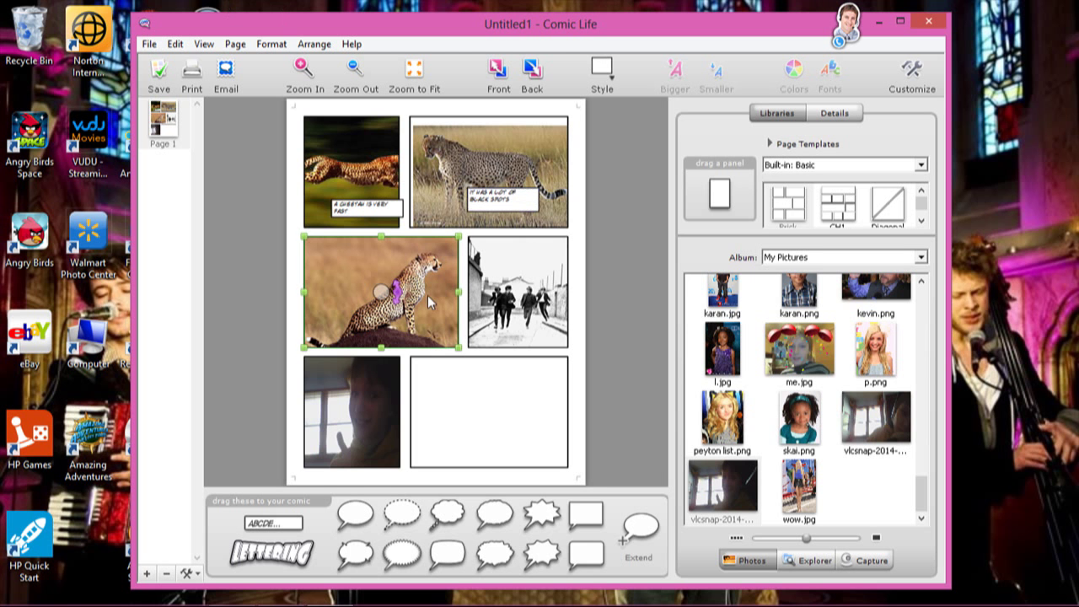
{"action": "left_click_drag", "start_coordinate": [271, 553], "coordinate": [377, 327]}
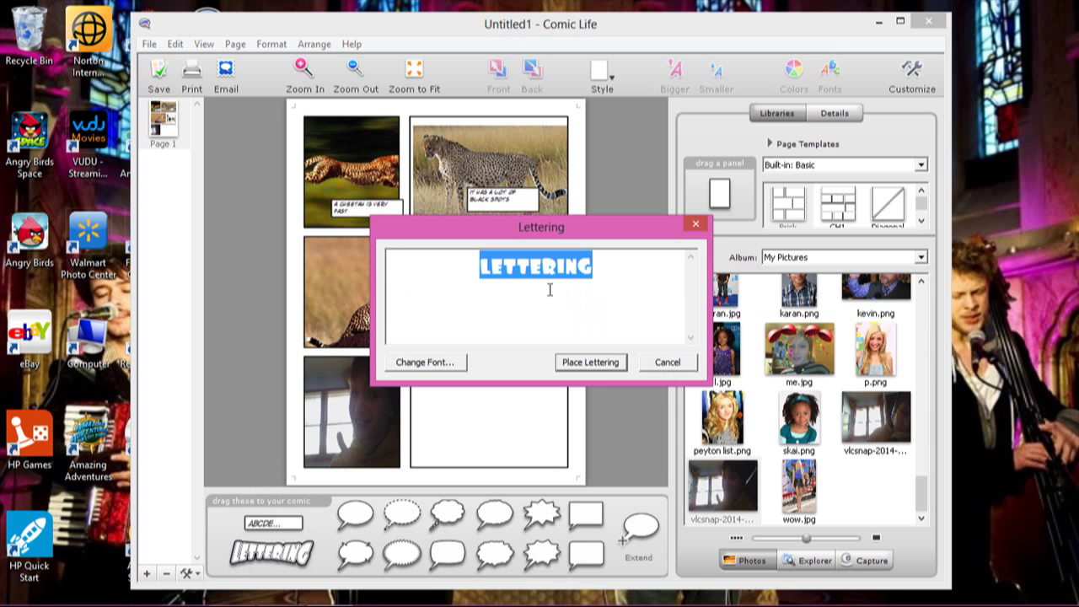
{"action": "type", "text": "IT "}
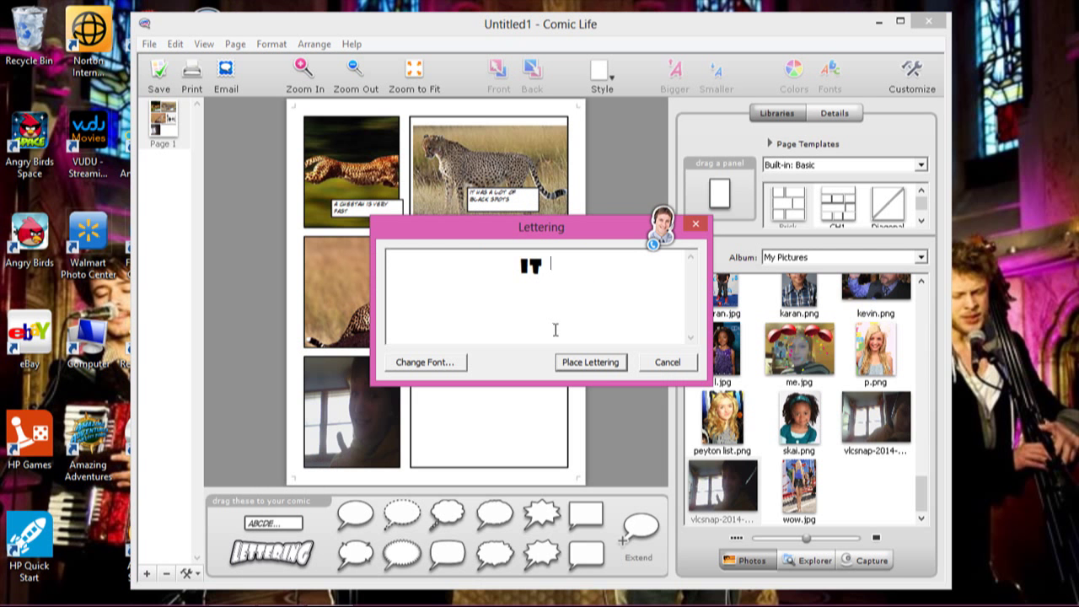
{"action": "type", "text": "SITS"}
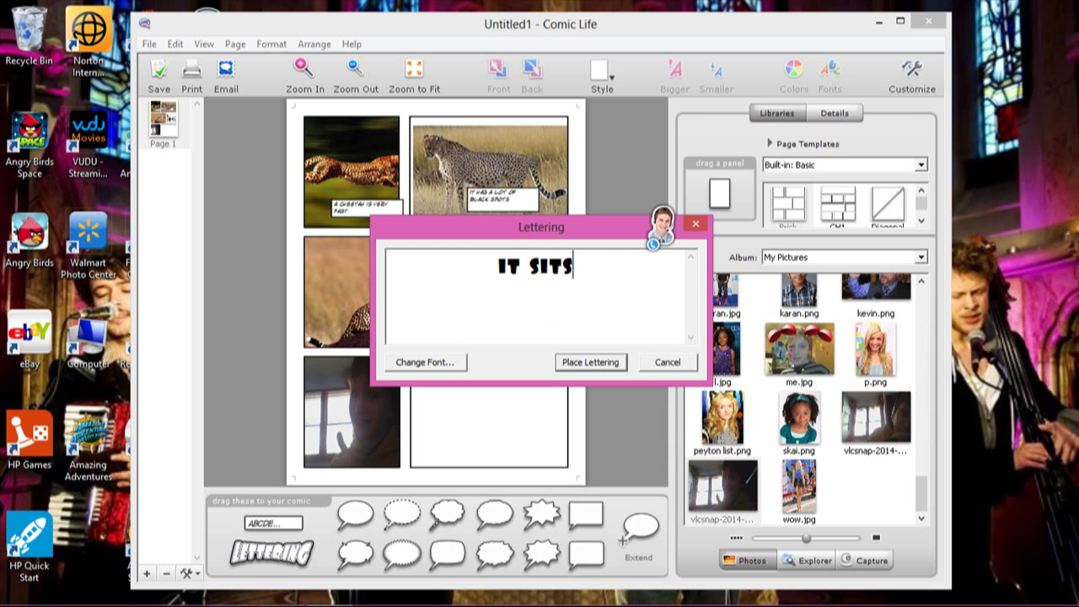
{"action": "left_click", "coordinate": [588, 363]}
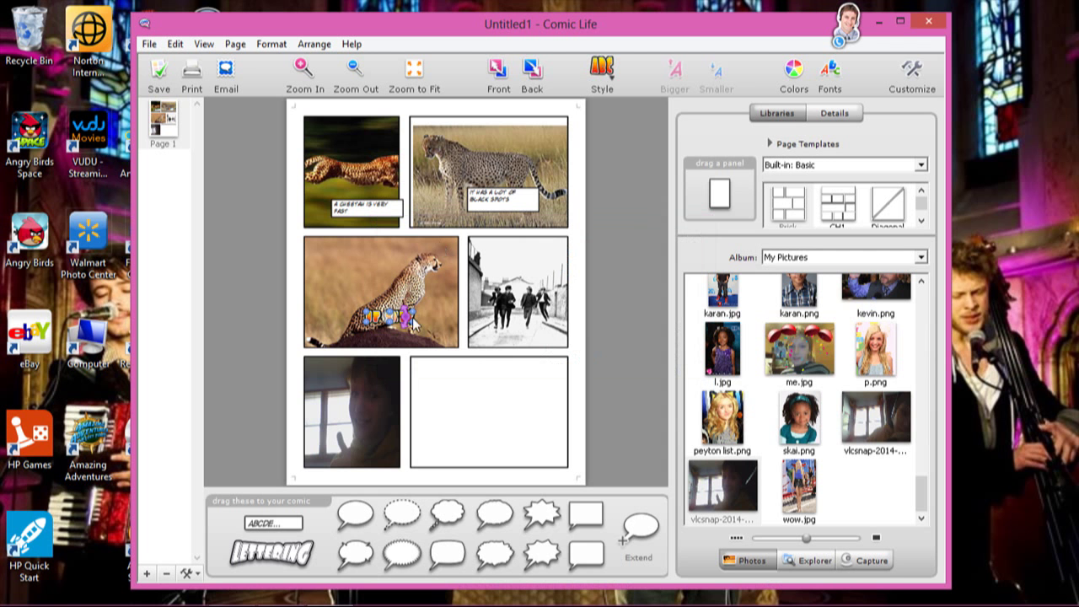
Enlarge the IT SITS lettering across the sitting-cheetah panel and select it
{"action": "left_click_drag", "start_coordinate": [414, 323], "coordinate": [364, 331]}
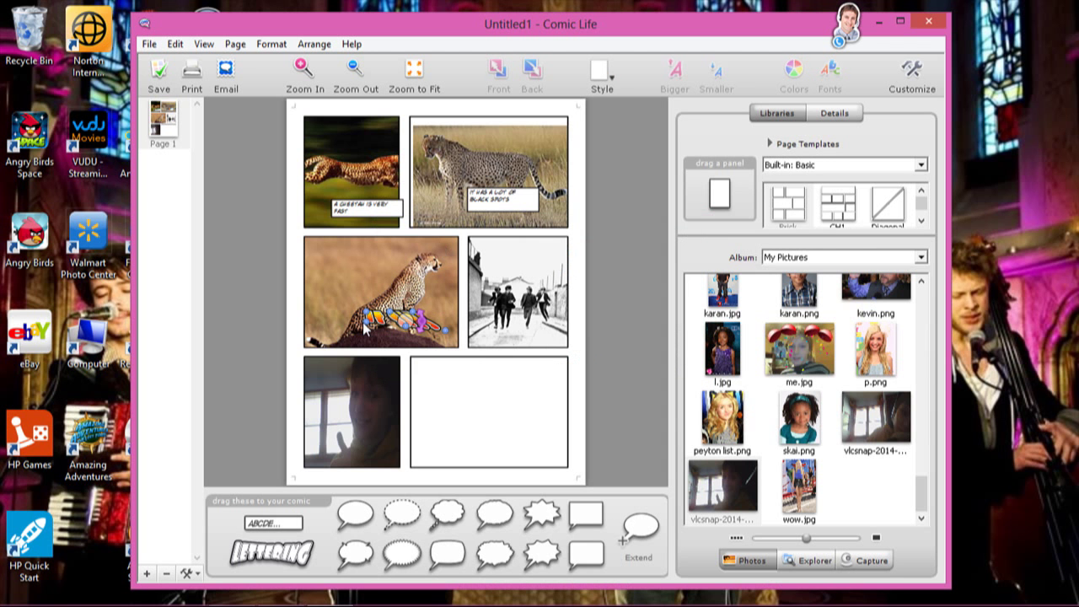
{"action": "left_click", "coordinate": [364, 331]}
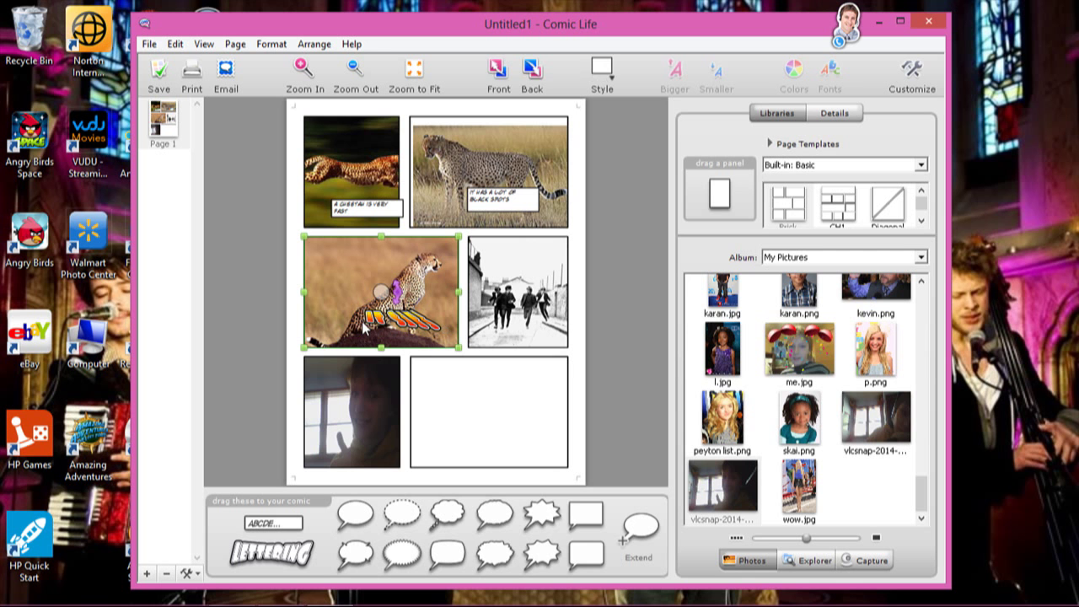
{"action": "left_click", "coordinate": [366, 332]}
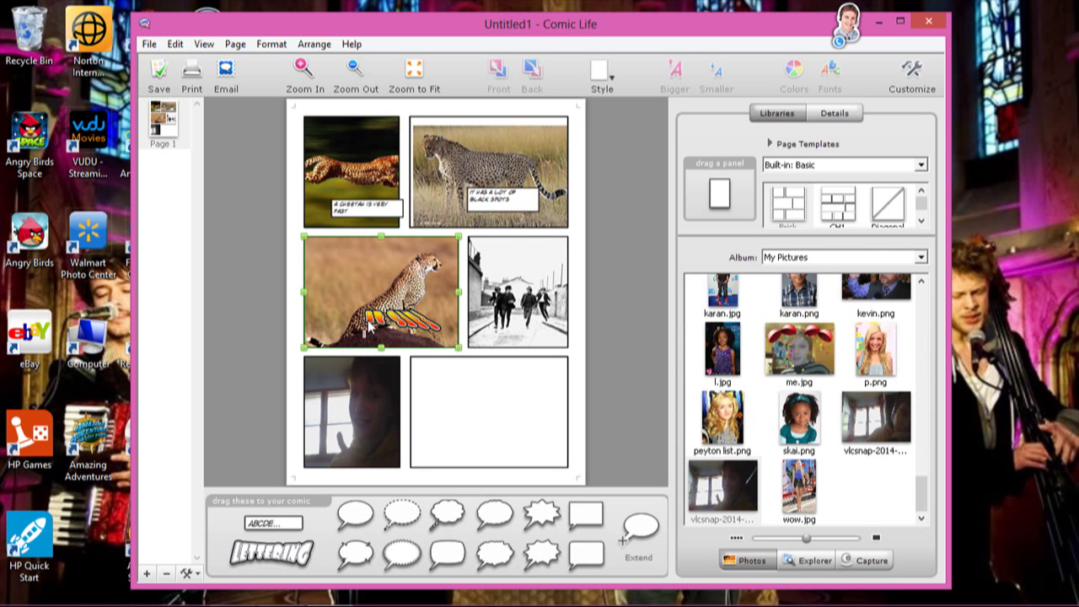
{"action": "left_click", "coordinate": [369, 328]}
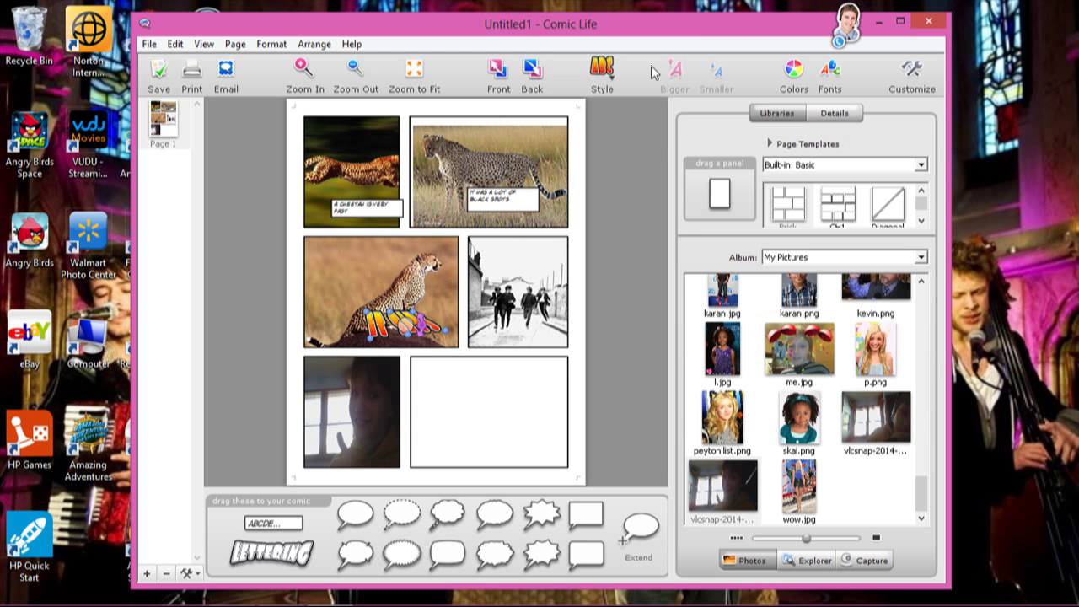
Open the lettering Style list and close it without changing the style
{"action": "left_click", "coordinate": [598, 71]}
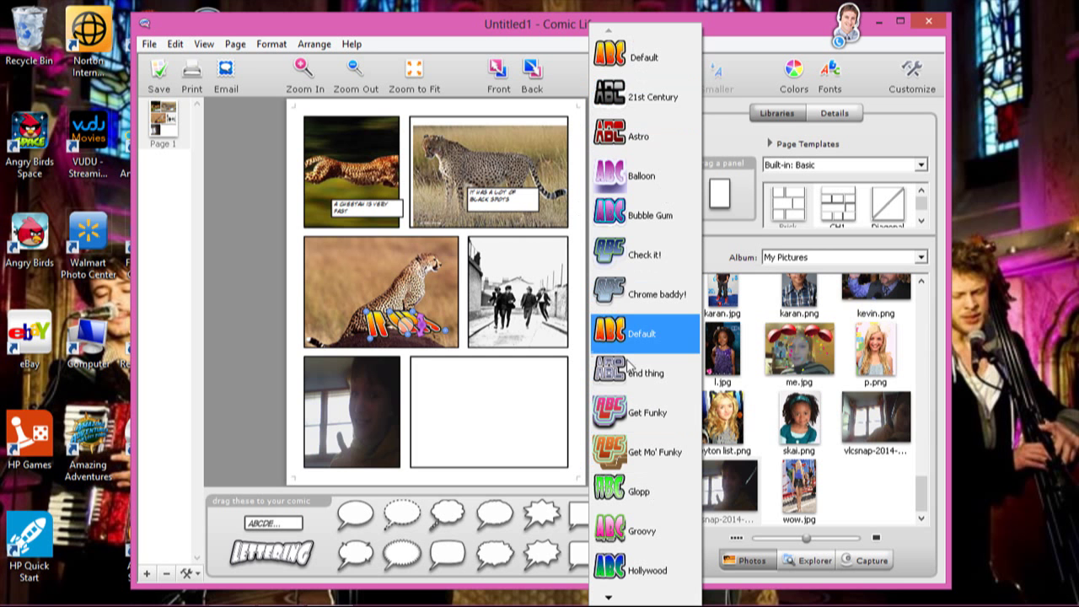
{"action": "left_click", "coordinate": [742, 6]}
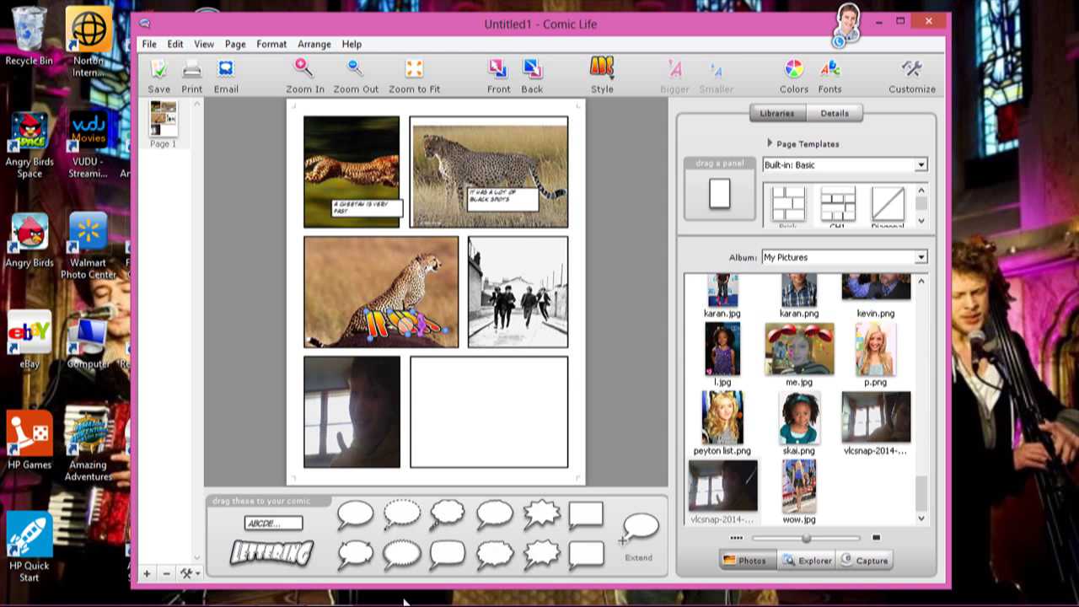
{"action": "mouse_move", "coordinate": [406, 604]}
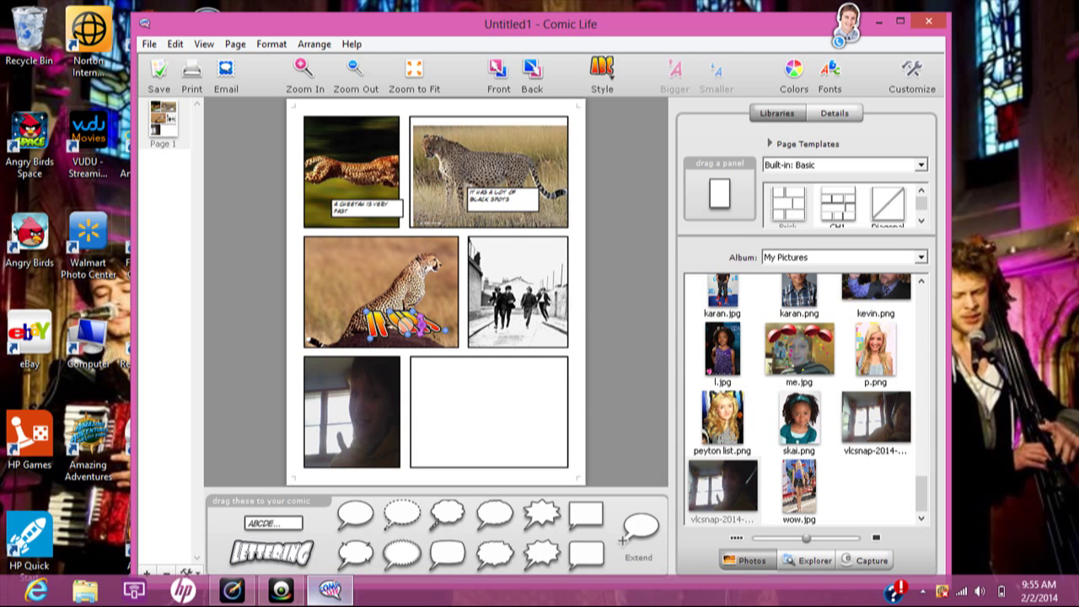
Minimize and restore Comic Life, then bring up YouCam's Desktop Capture window
{"action": "left_click", "coordinate": [330, 592]}
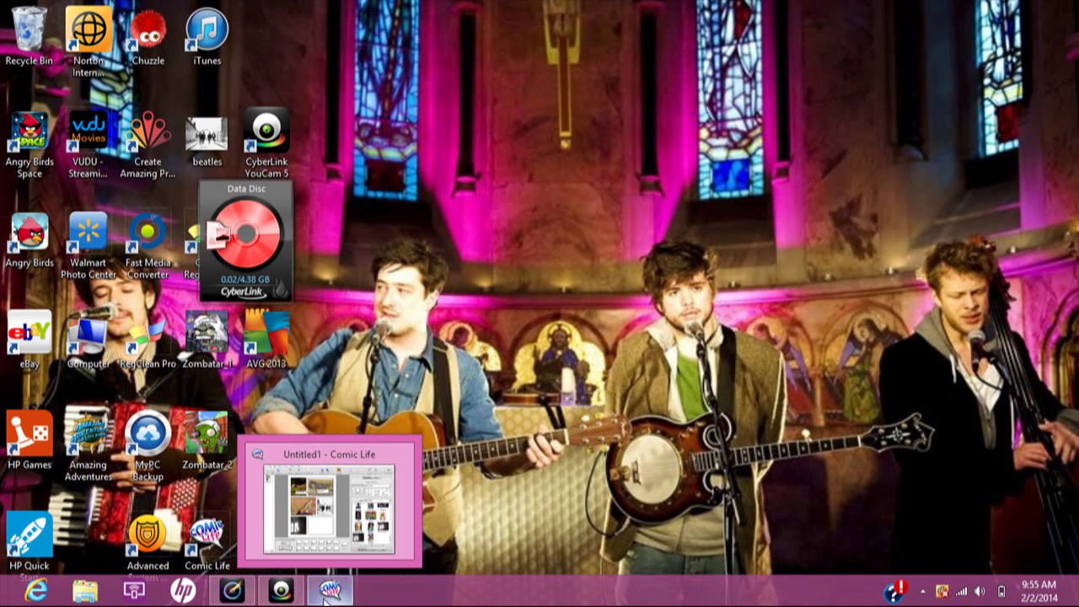
{"action": "mouse_move", "coordinate": [294, 592]}
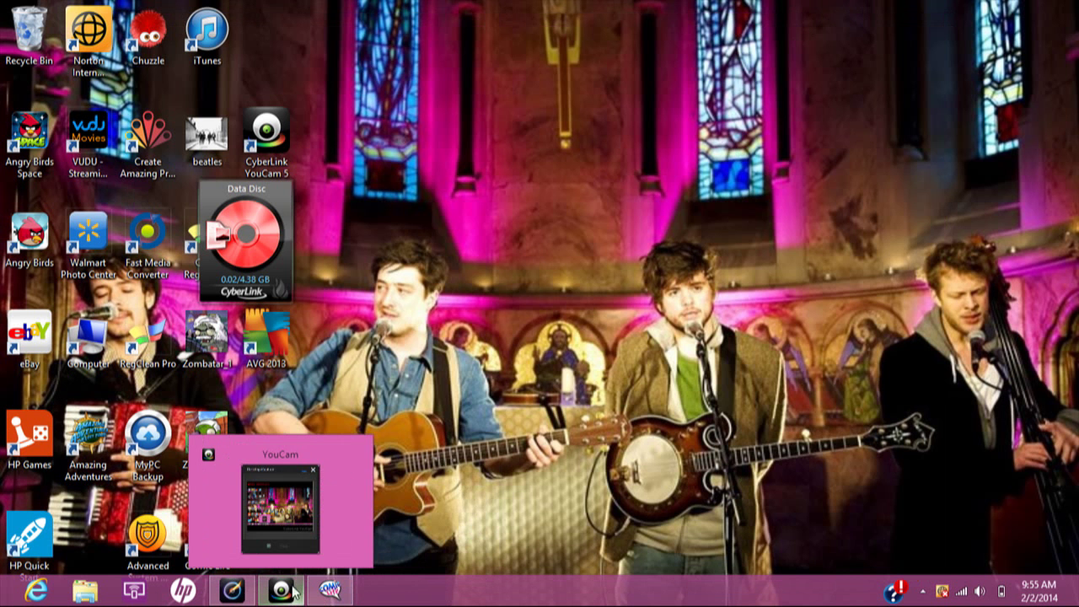
{"action": "left_click", "coordinate": [331, 592]}
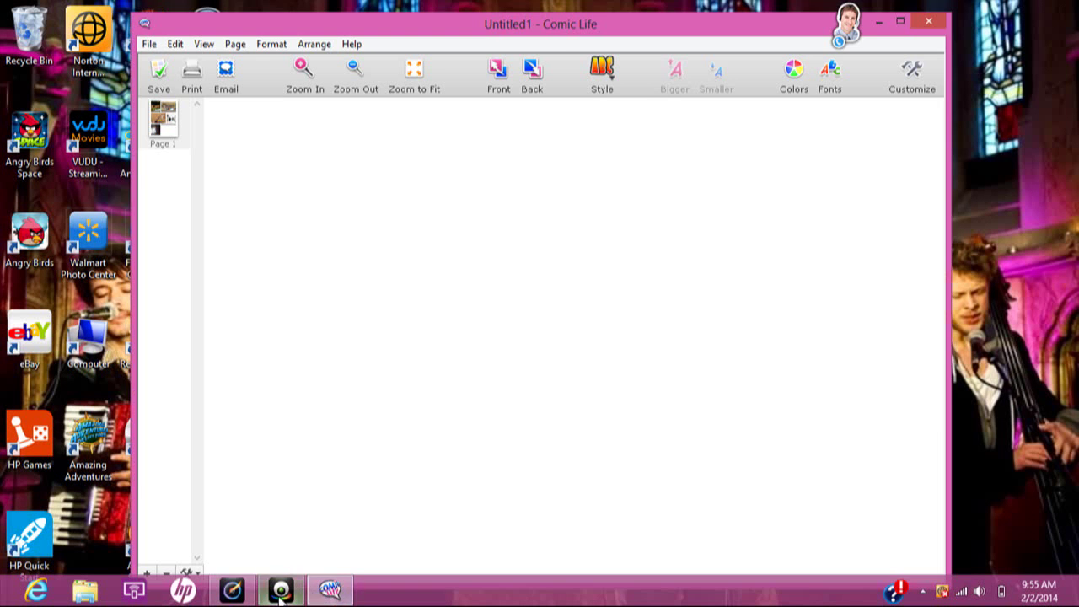
{"action": "left_click", "coordinate": [280, 591]}
{"action": "mouse_move", "coordinate": [949, 374]}
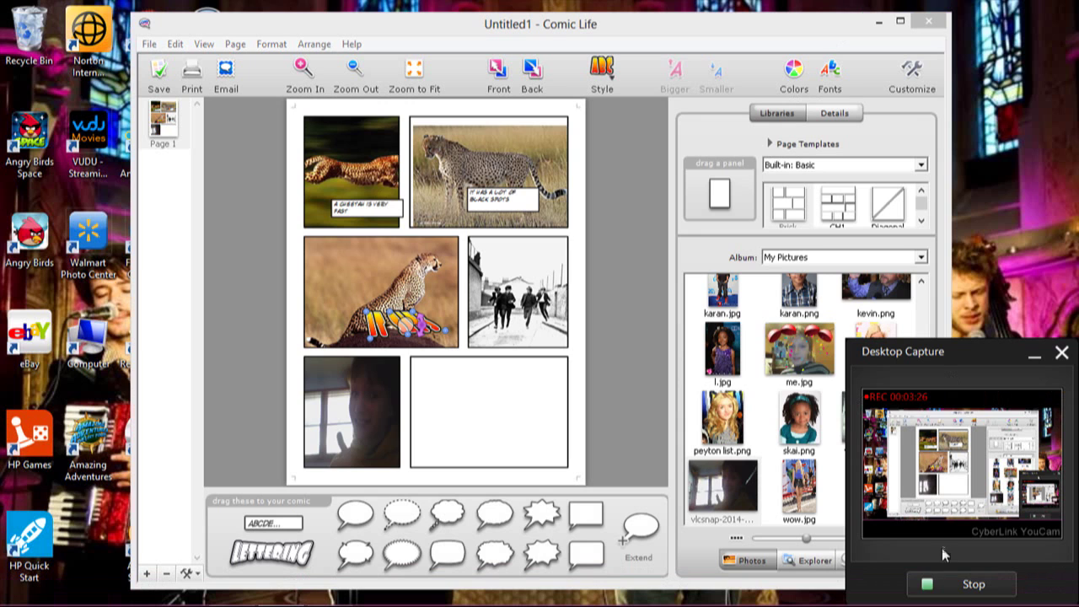